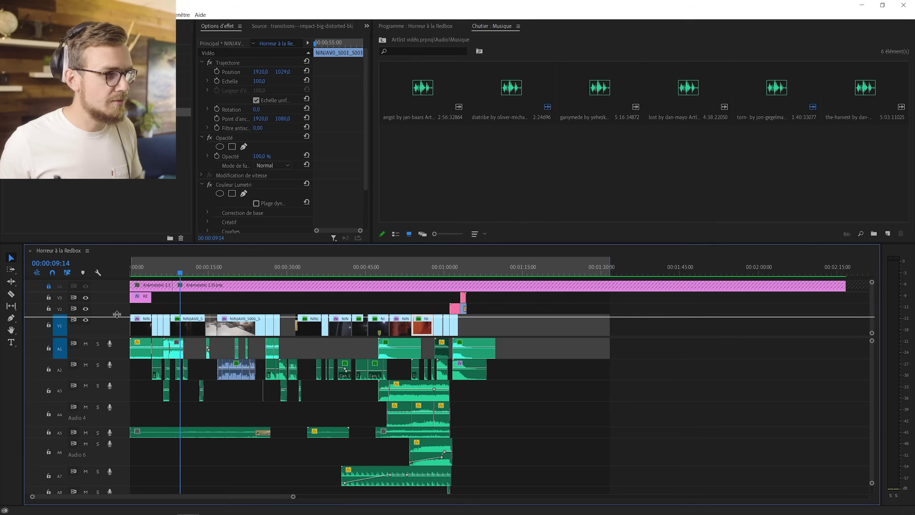
Play the opening exterior shot and inspect its night-crickets ambience clip on track A1 up to the first cut.
{"action": "left_click_drag", "start_coordinate": [180, 267], "coordinate": [164, 270]}
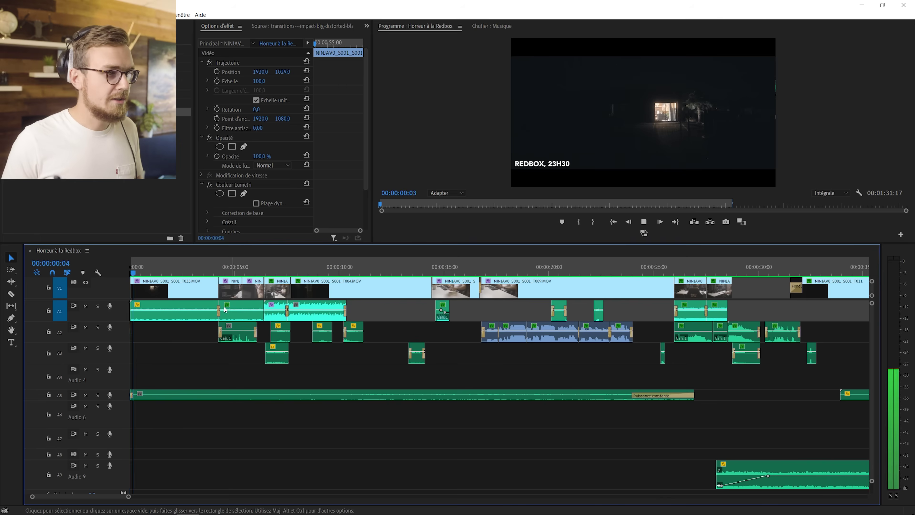
{"action": "left_click", "coordinate": [173, 302]}
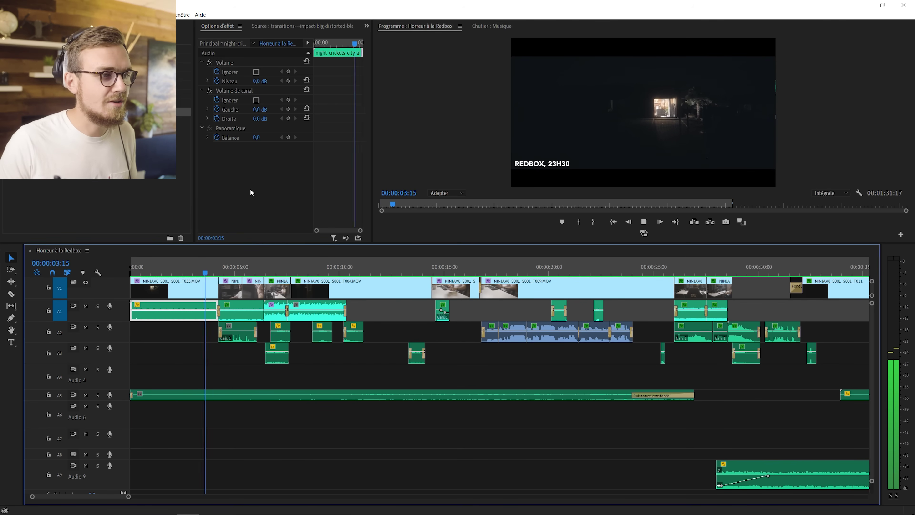
{"action": "left_click", "coordinate": [204, 266]}
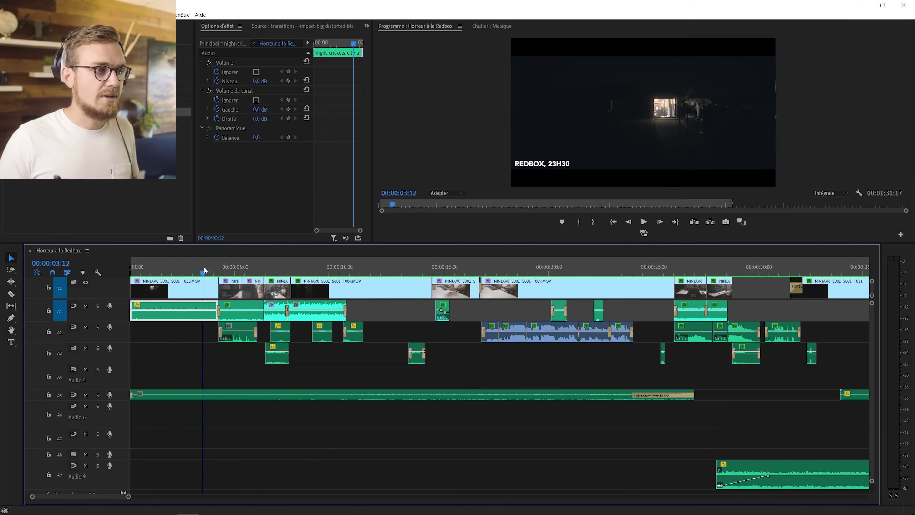
{"action": "key", "text": "equal"}
{"action": "key", "text": "equal"}
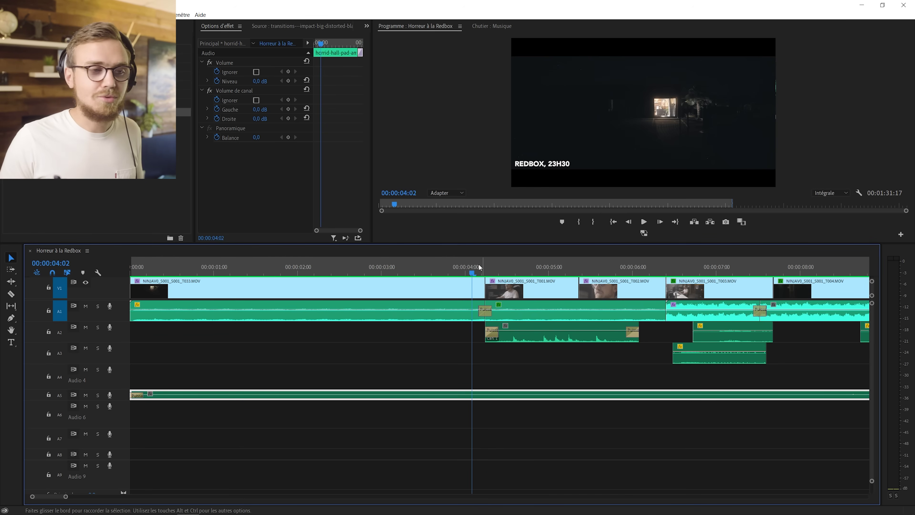
{"action": "key", "text": "space"}
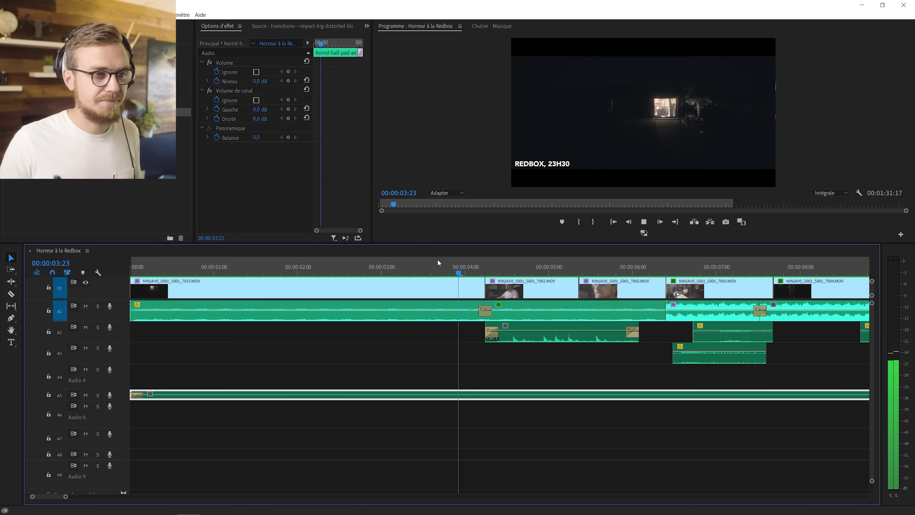
Inspect the low-pass effect and audio gain options of the second night-crickets clip on track A1.
{"action": "left_click", "coordinate": [522, 301]}
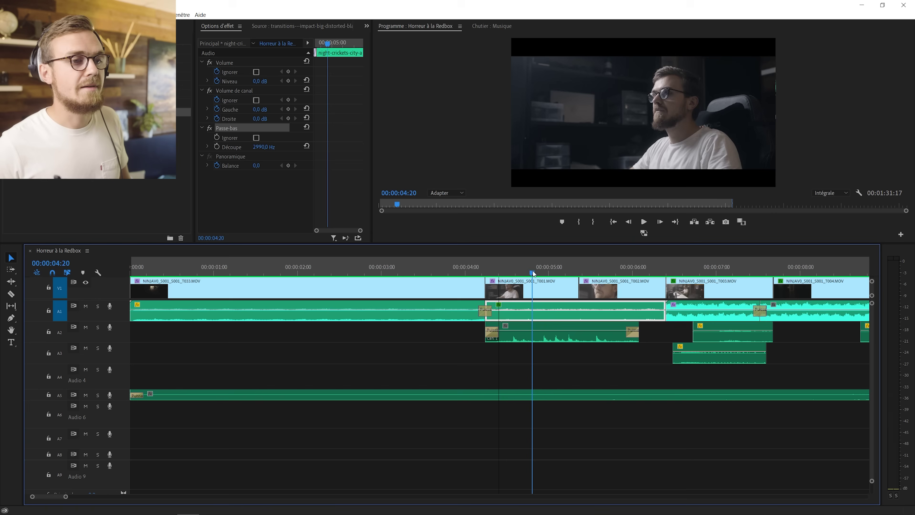
{"action": "left_click", "coordinate": [450, 273]}
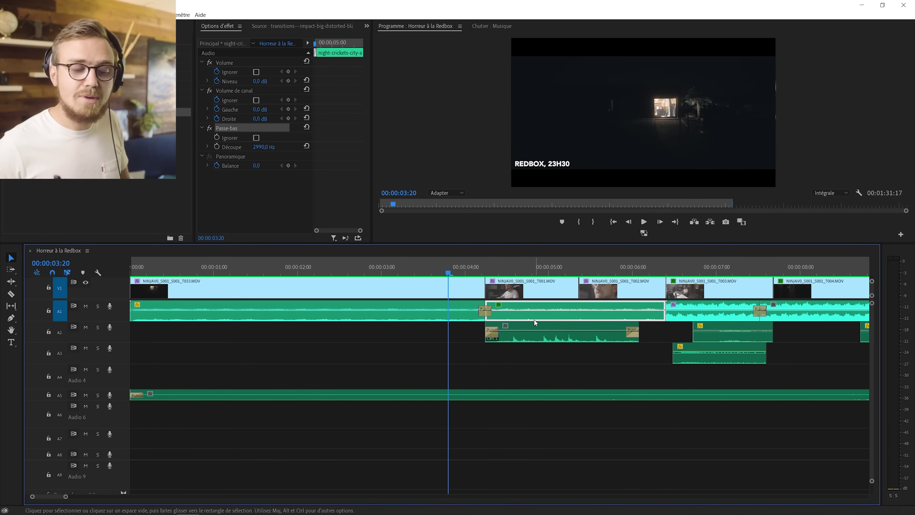
{"action": "key", "text": "g"}
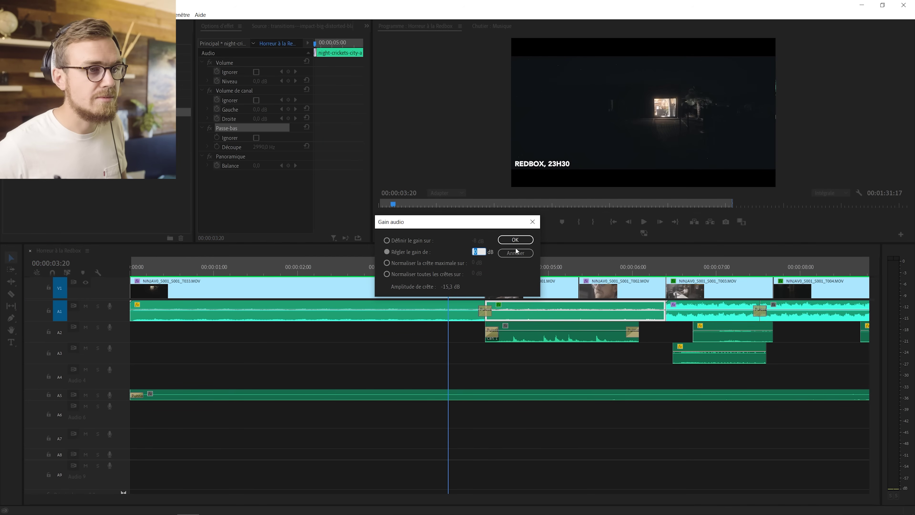
{"action": "left_click", "coordinate": [523, 253]}
{"action": "right_click", "coordinate": [533, 301]}
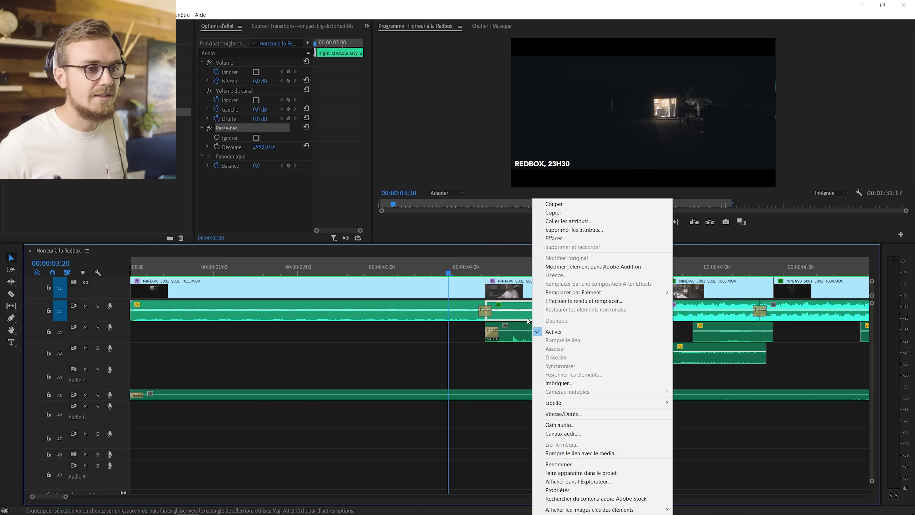
{"action": "left_click", "coordinate": [560, 424]}
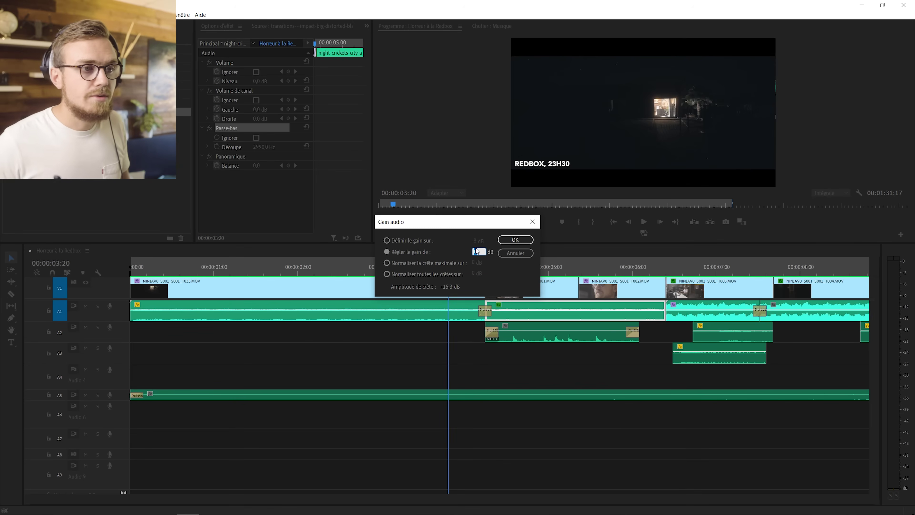
{"action": "left_click", "coordinate": [533, 222]}
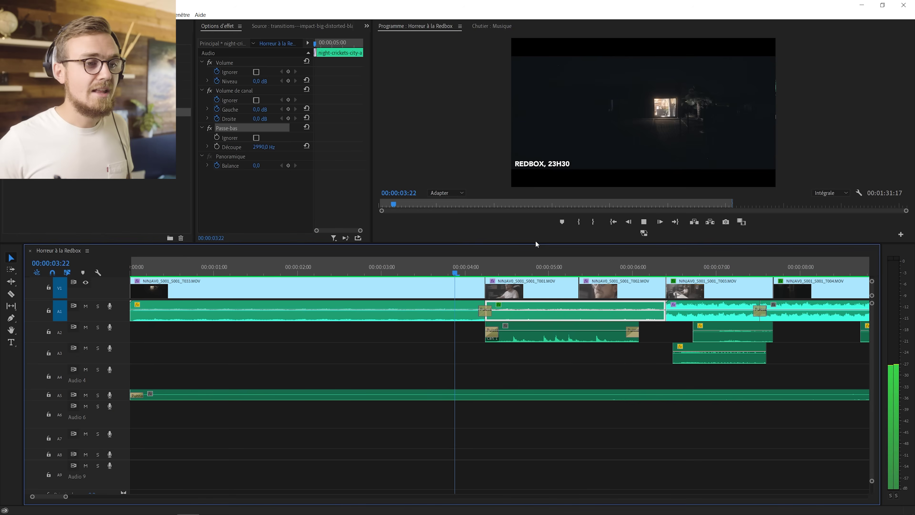
Play the cut into the desk shots and listen to the computer-keyboard clip on track A2.
{"action": "key", "text": "space"}
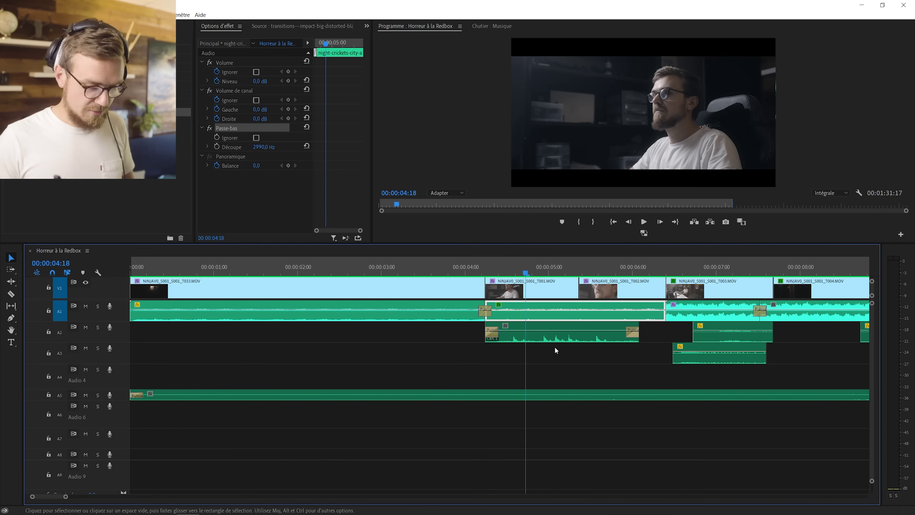
{"action": "left_click", "coordinate": [561, 332]}
{"action": "key", "text": "space"}
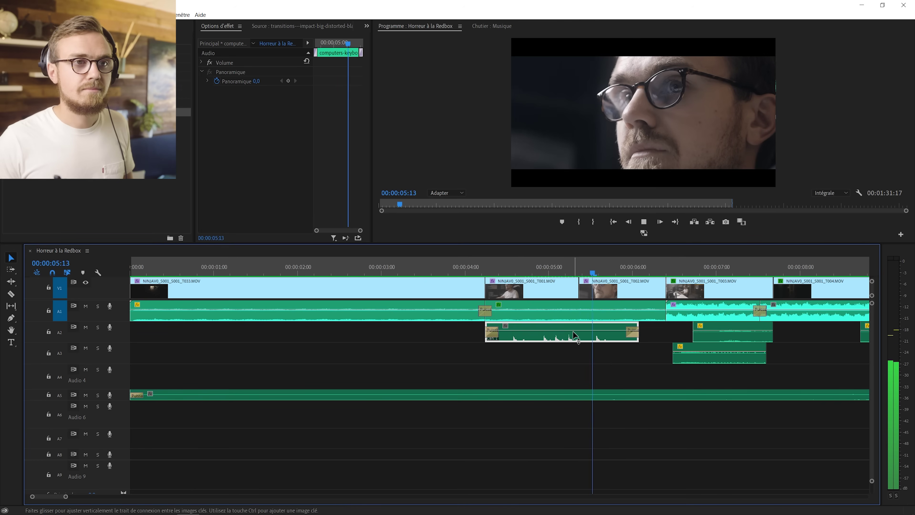
{"action": "key", "text": "space"}
{"action": "left_click", "coordinate": [508, 263]}
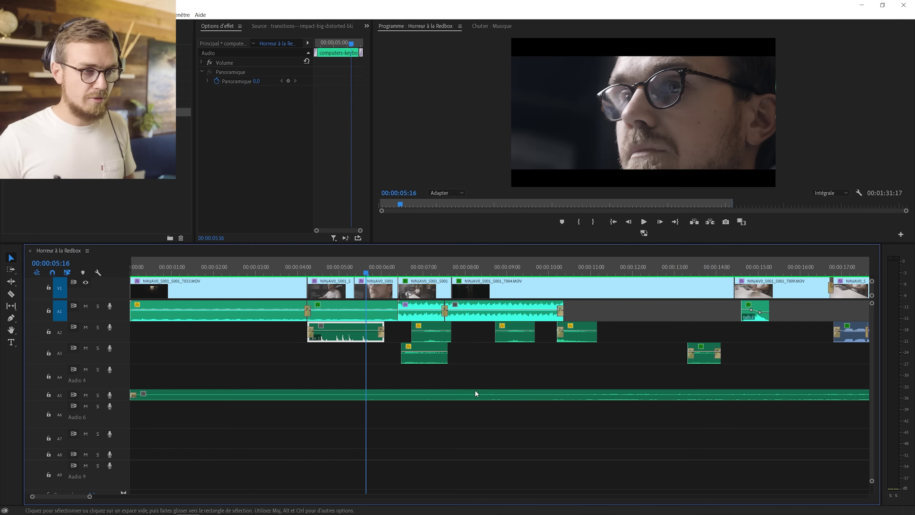
Listen to the hall-pad ambience clip with track A5 soloed, and turn the solo off.
{"action": "left_click", "coordinate": [476, 391]}
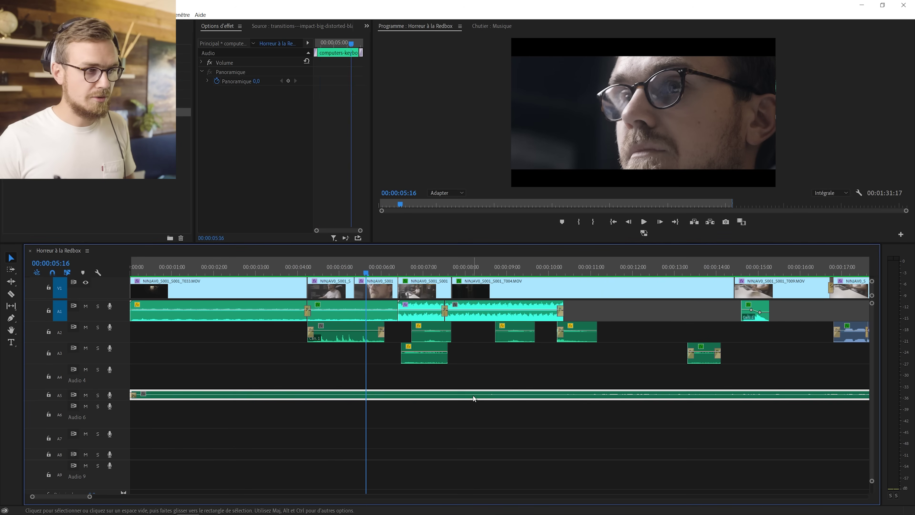
{"action": "left_click", "coordinate": [98, 395]}
{"action": "key", "text": "space"}
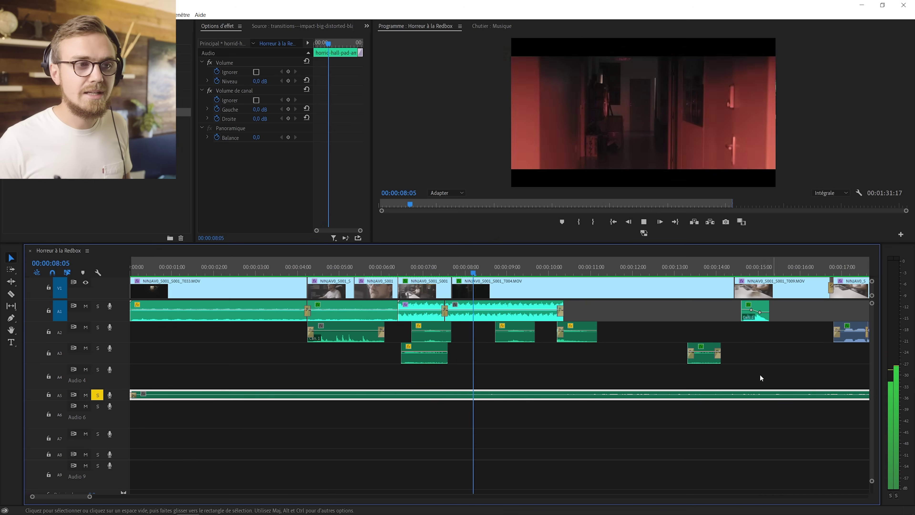
{"action": "key", "text": "space"}
{"action": "left_click", "coordinate": [98, 396]}
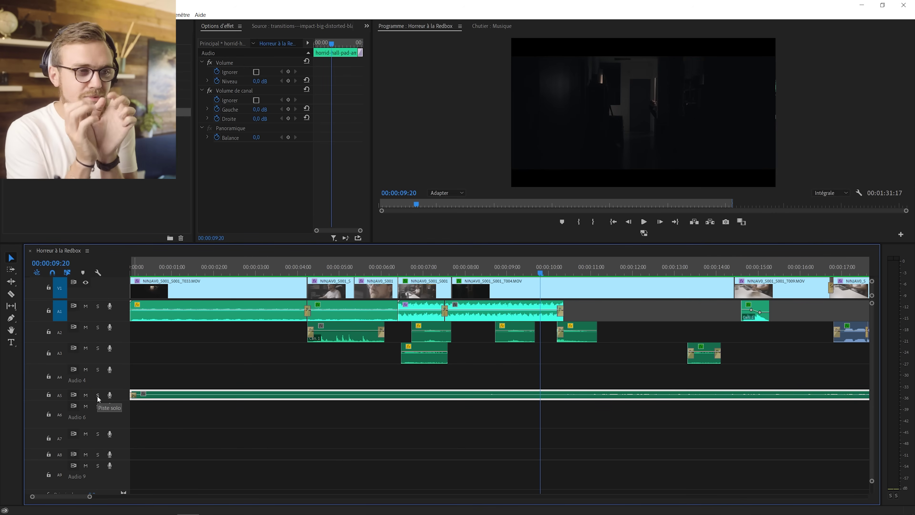
Play the start of the wide desk shot and inspect the effects on the first alarm clip on track A1.
{"action": "left_click", "coordinate": [396, 266]}
{"action": "left_click", "coordinate": [392, 267]}
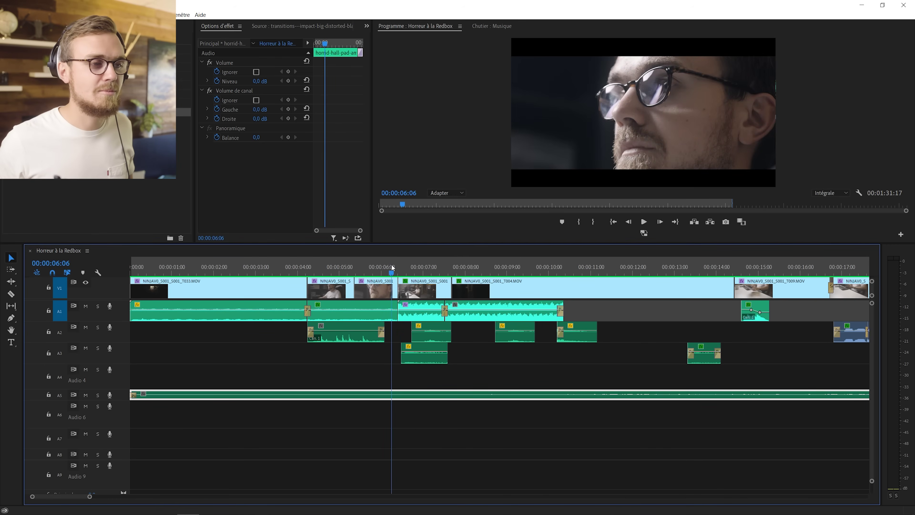
{"action": "left_click", "coordinate": [398, 267]}
{"action": "key", "text": "space"}
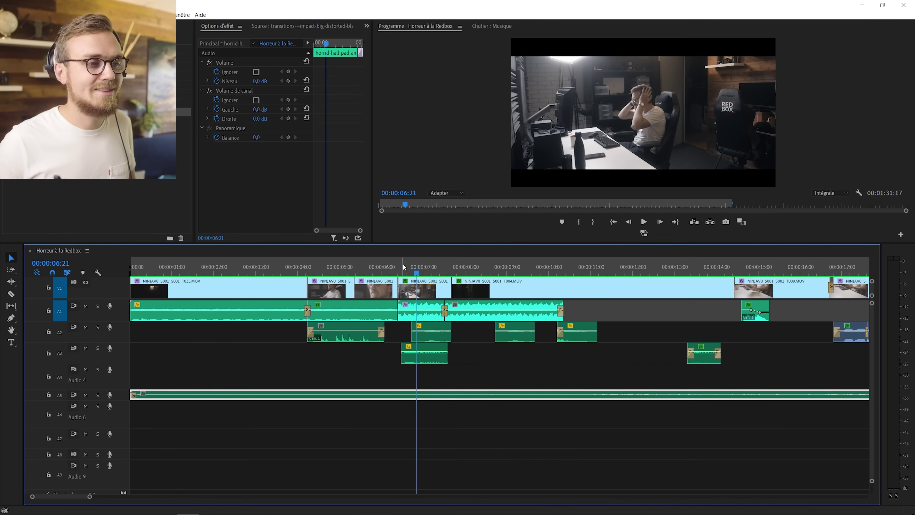
{"action": "left_click_drag", "start_coordinate": [403, 267], "coordinate": [428, 266]}
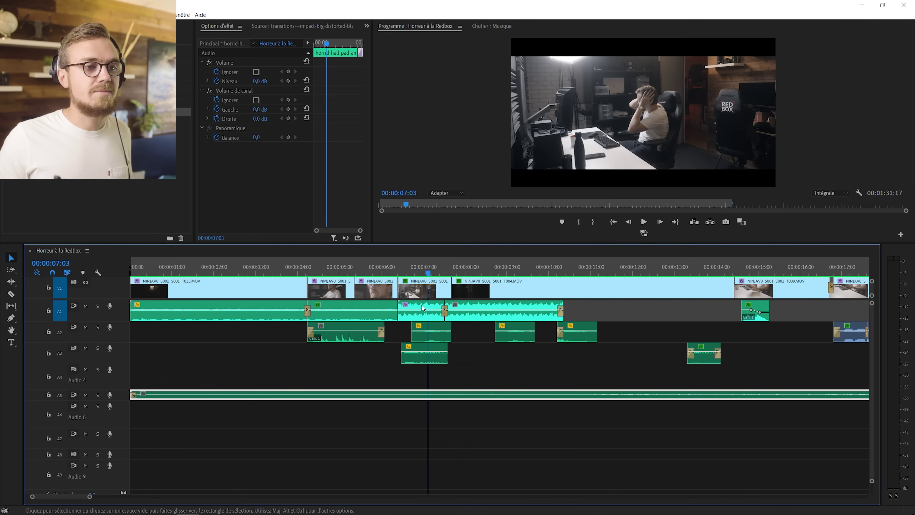
{"action": "left_click", "coordinate": [416, 318]}
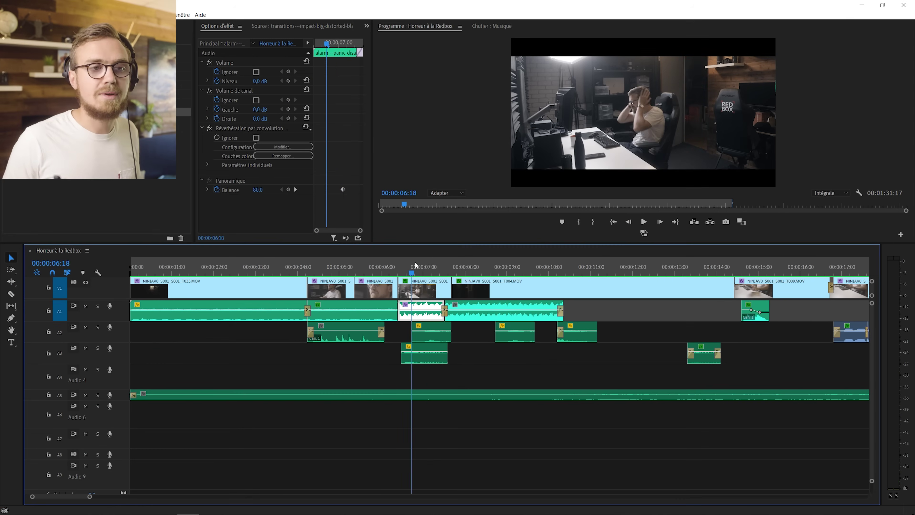
Examine the alarm sound across the cut to the dark corridor shot, and inspect the second alarm clip's effects.
{"action": "left_click", "coordinate": [422, 265]}
{"action": "key", "text": "="}
{"action": "mouse_move", "coordinate": [617, 269]}
{"action": "left_mouse_down"}
{"action": "mouse_move", "coordinate": [598, 276]}
{"action": "mouse_move", "coordinate": [630, 270]}
{"action": "left_mouse_up"}
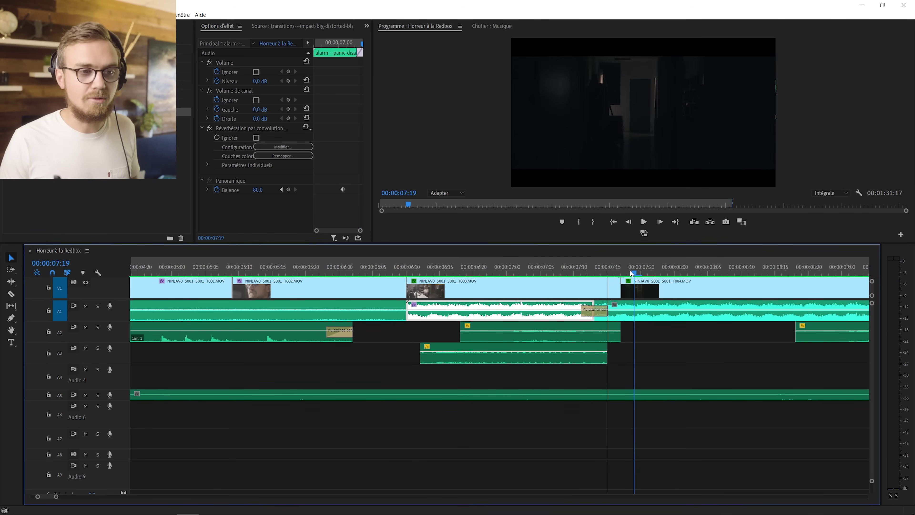
{"action": "key", "text": "minus"}
{"action": "left_click_drag", "start_coordinate": [527, 266], "coordinate": [560, 267]}
{"action": "left_click", "coordinate": [578, 307]}
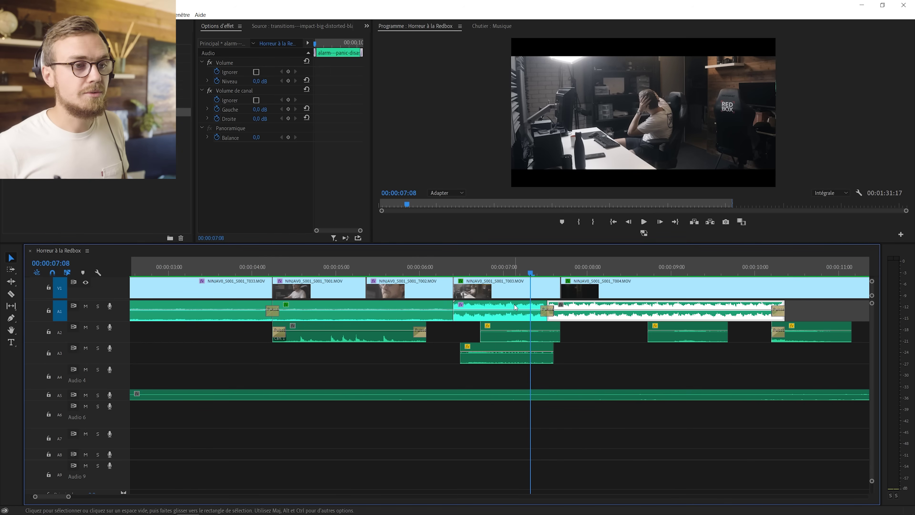
Review the convolution reverb settings on the first alarm clip, and close the effect editor.
{"action": "left_click", "coordinate": [516, 307]}
{"action": "left_click", "coordinate": [233, 129]}
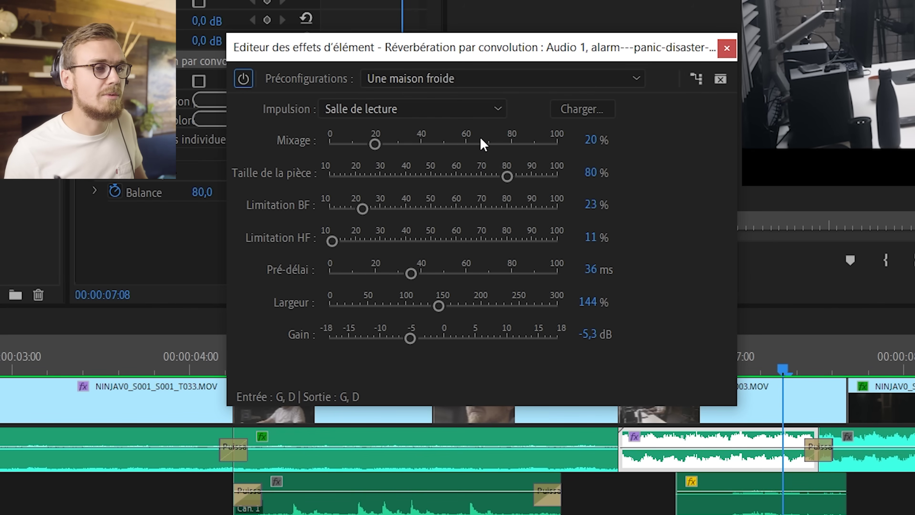
{"action": "left_click", "coordinate": [726, 55]}
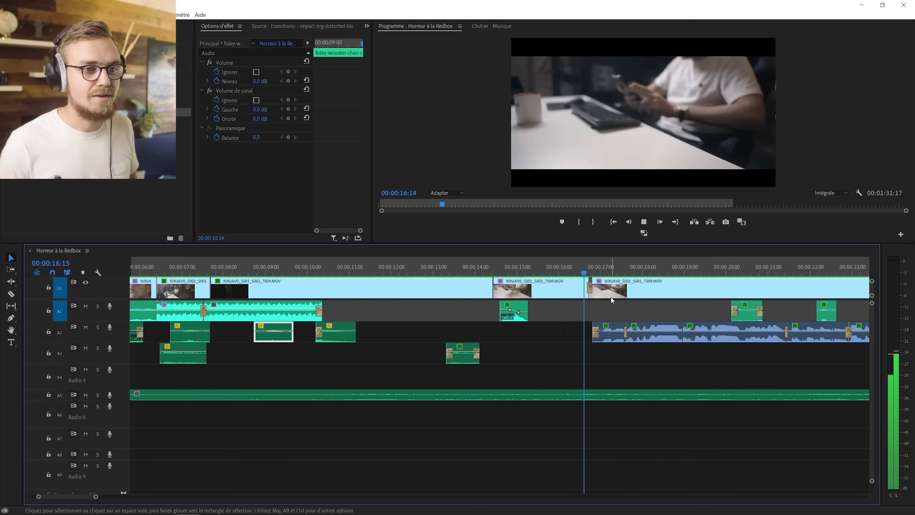
Listen to the blue audio clips on track A2 under the blurred desk shot with the phone.
{"action": "key", "text": "space"}
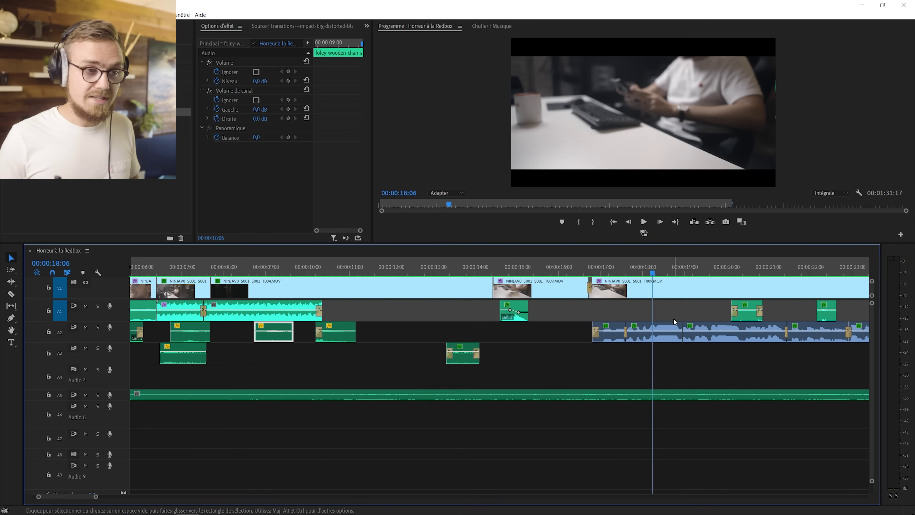
{"action": "scroll", "coordinate": [674, 318], "scroll_direction": "down", "scroll_amount": 4}
{"action": "key", "text": "shift+k"}
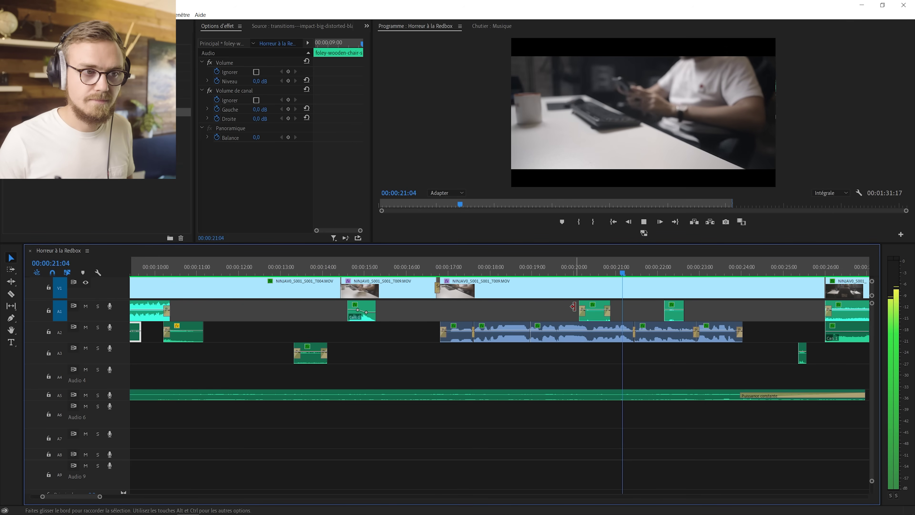
{"action": "key", "text": "space"}
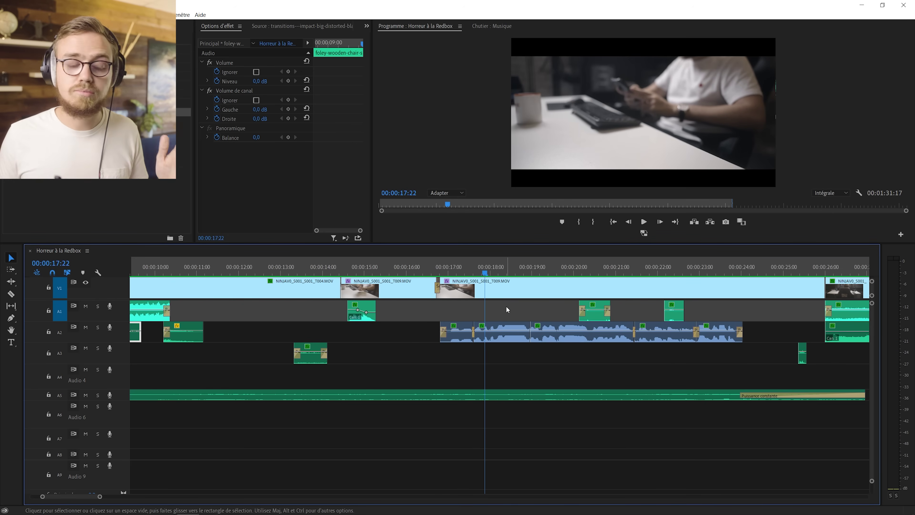